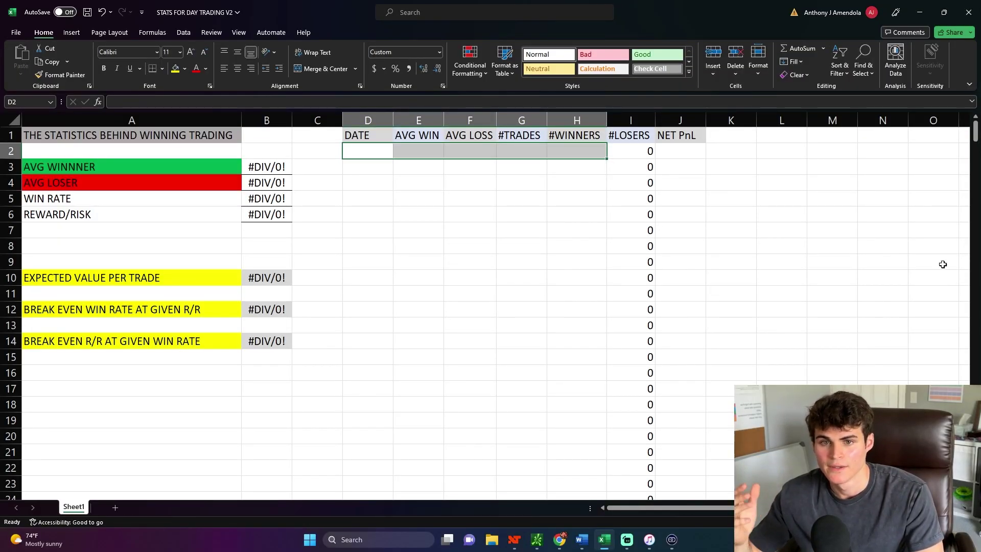
Enter the date 6/19, average win 50 and average loss 30 in D2:F2
double_click(366, 150)
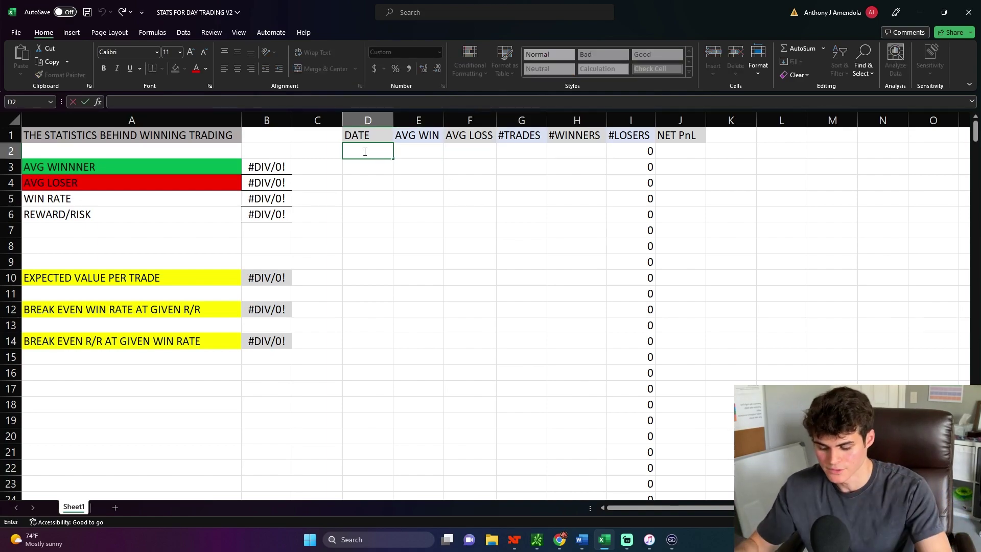
type("6/19")
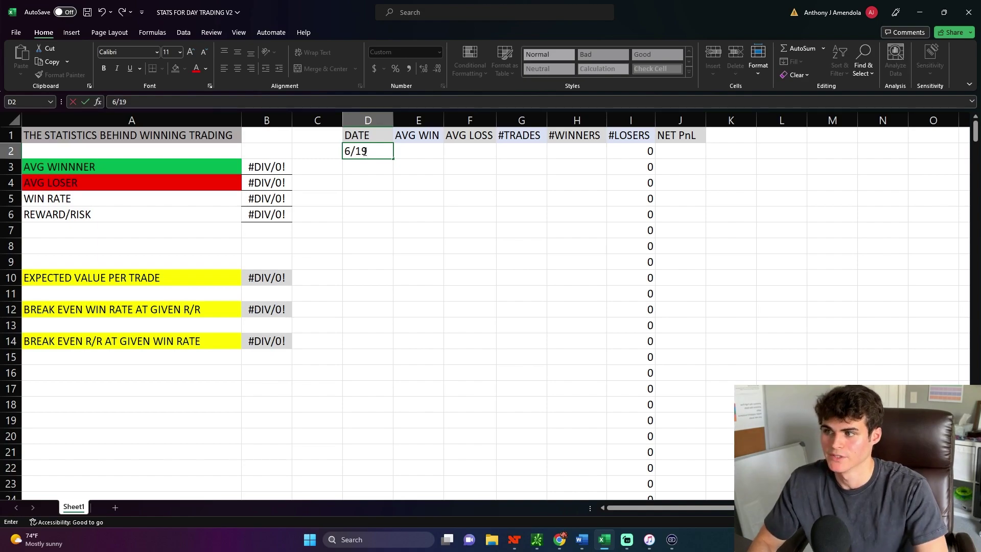
double_click(439, 150)
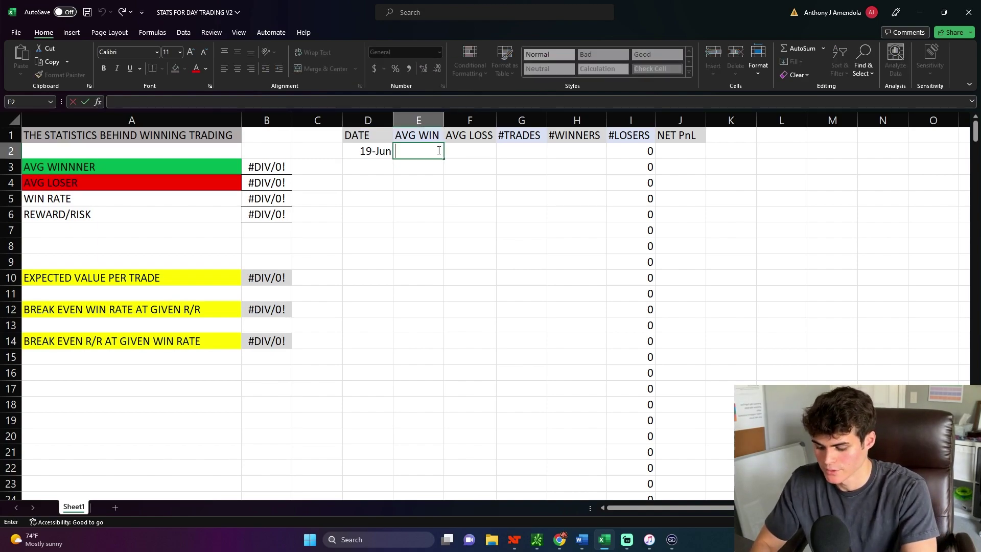
type("50")
key("Tab")
type("30")
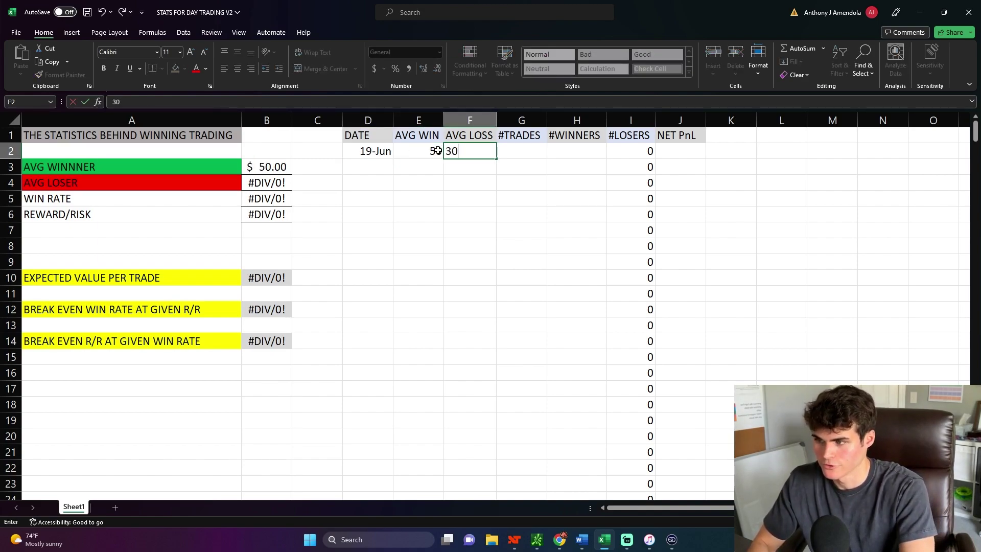
key("Tab")
Enter 4 trades and 2 winners in G2:H2
type("4")
key("Tab")
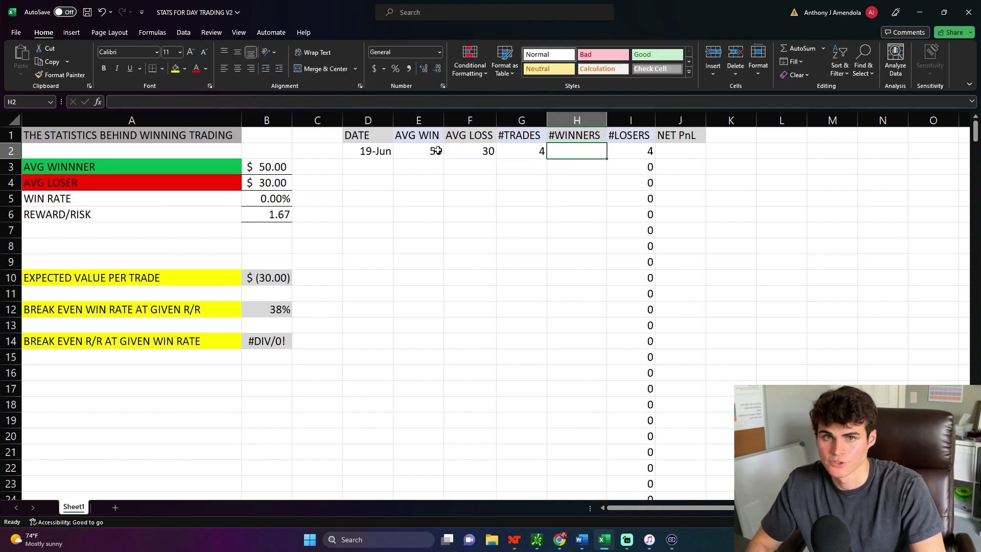
type("2")
key("Tab")
scroll(504, 184, "down", 1)
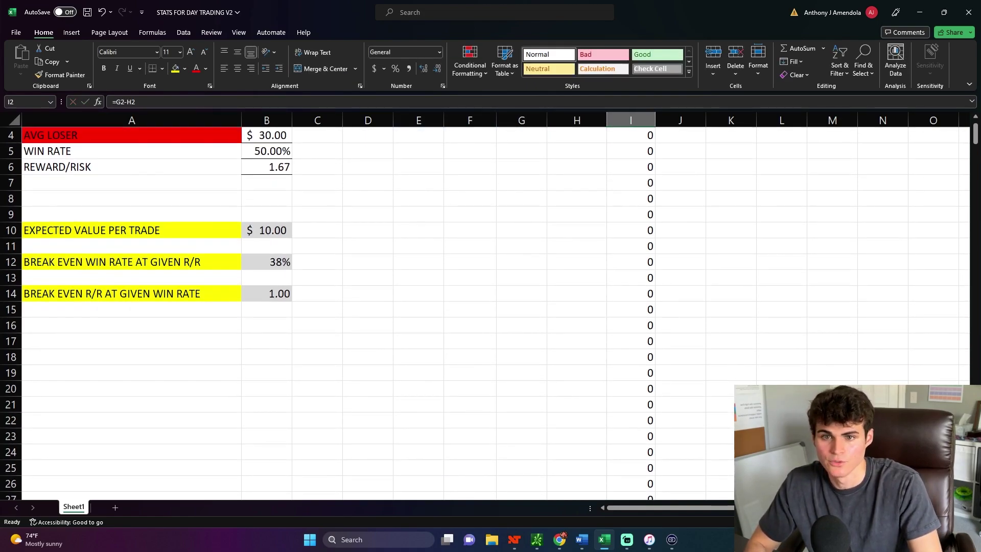
scroll(240, 220, "up", 1)
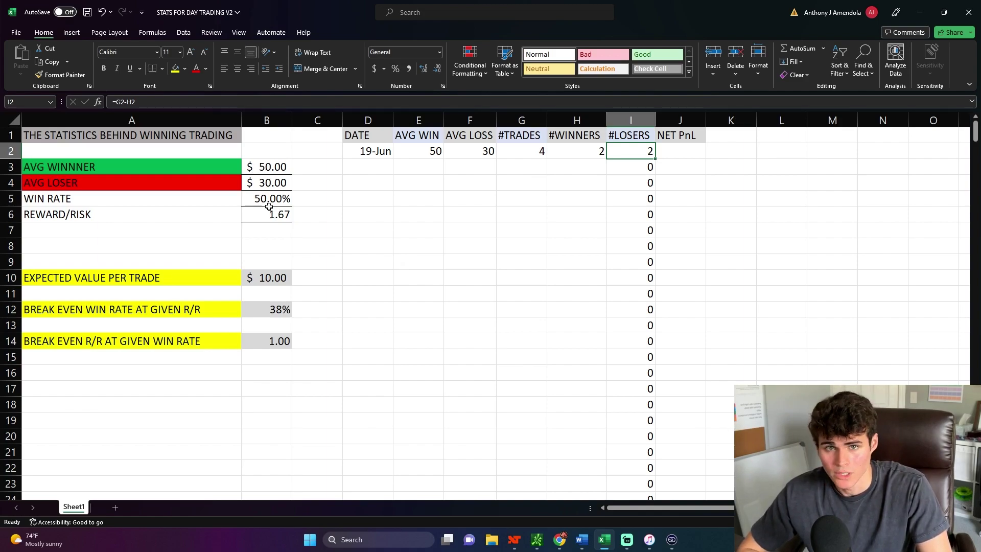
Review the win rate, reward/risk and expected value formulas, then switch to the NinjaTrader chart
left_click(195, 209)
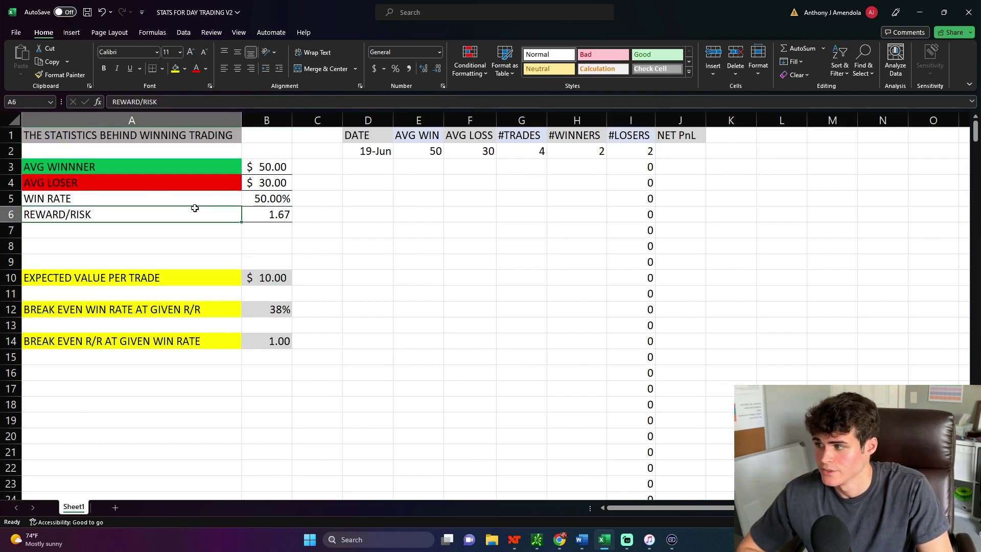
left_click(193, 200)
left_click(182, 218)
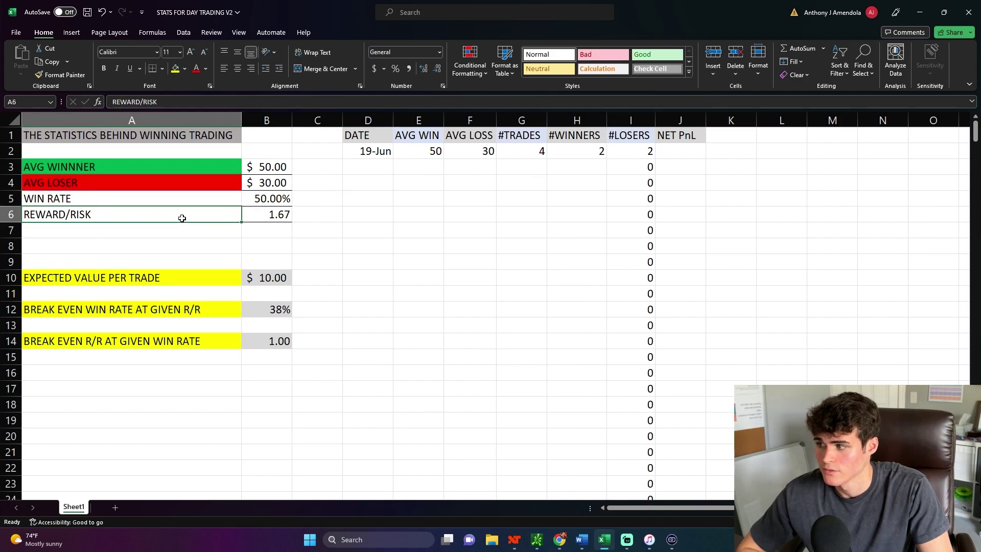
left_click(259, 277)
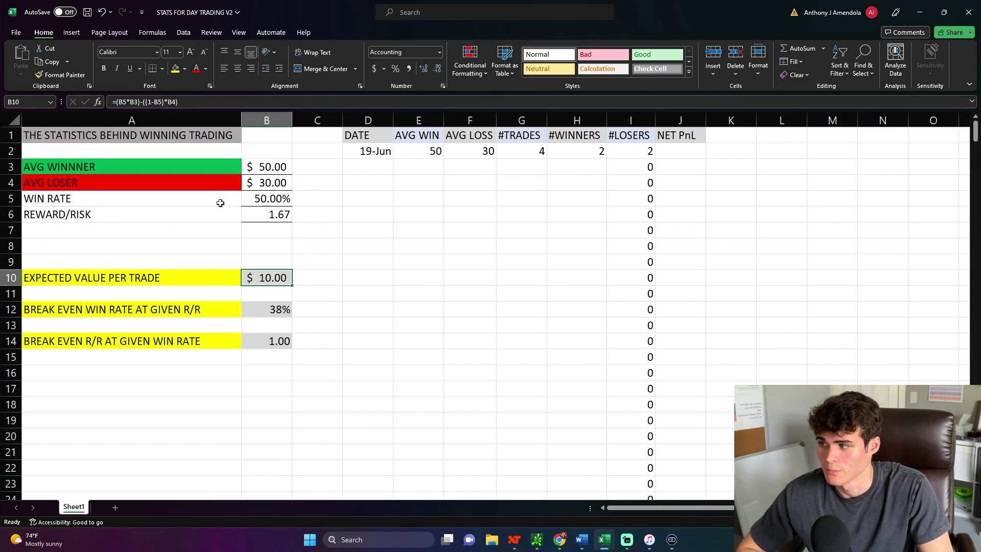
left_click(183, 203)
left_click(184, 217)
left_click(284, 281)
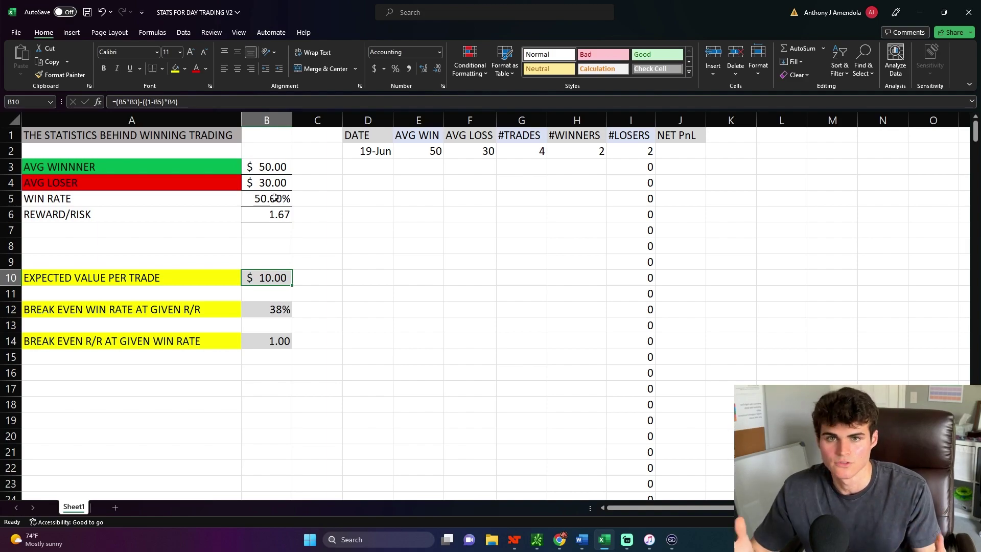
left_click(260, 217)
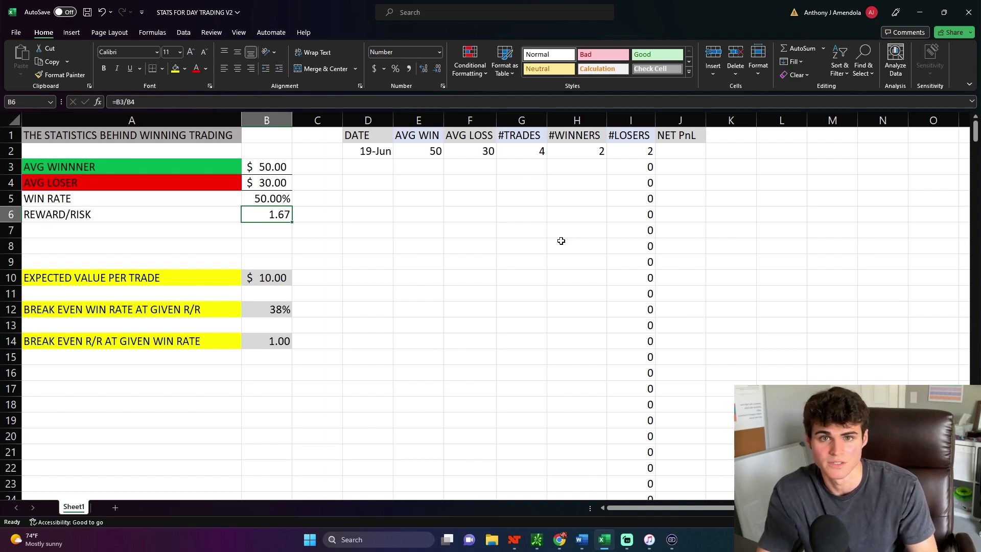
key("alt+Tab")
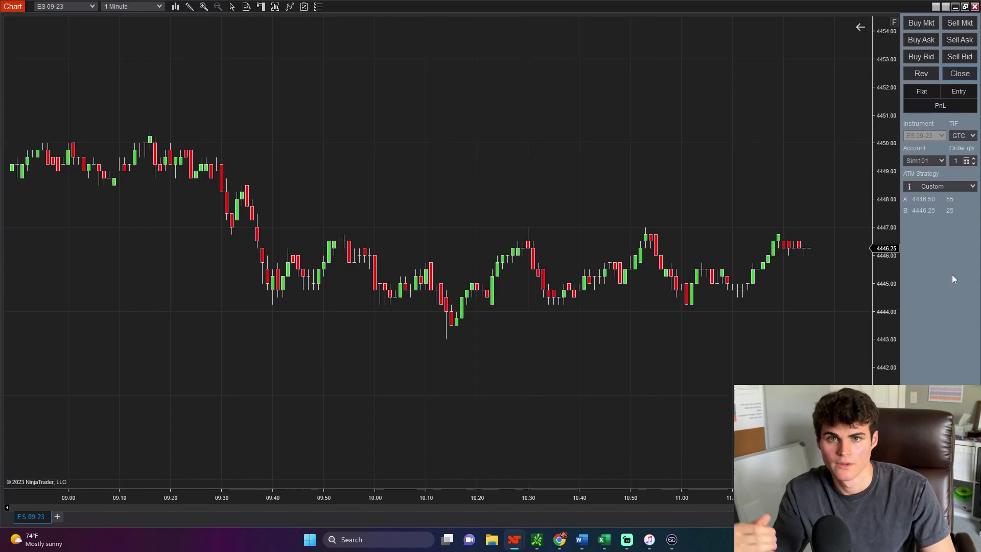
Accept the custom ATM strategy with a 14-tick stop loss and 25-tick profit target
left_click(960, 187)
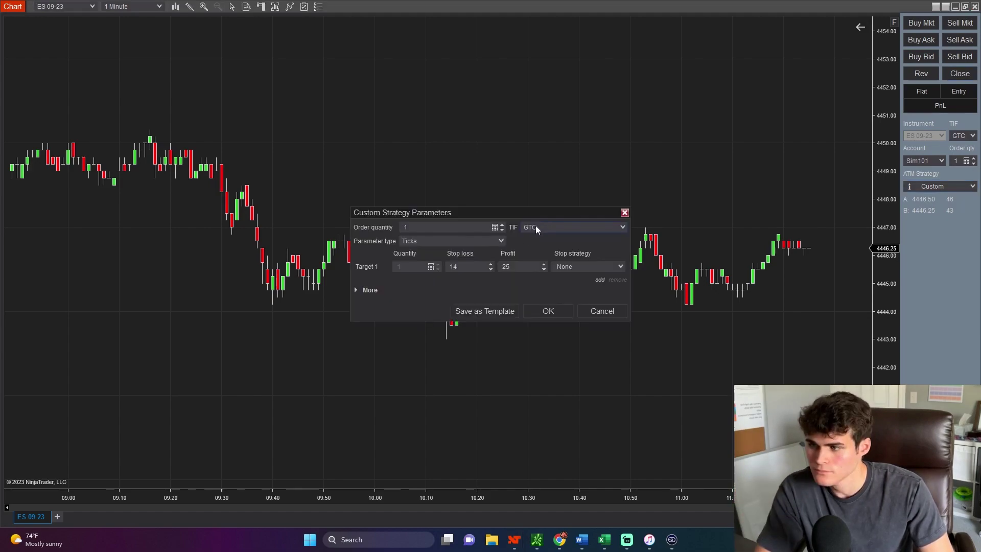
left_click_drag(483, 213, 550, 176)
left_click(535, 228)
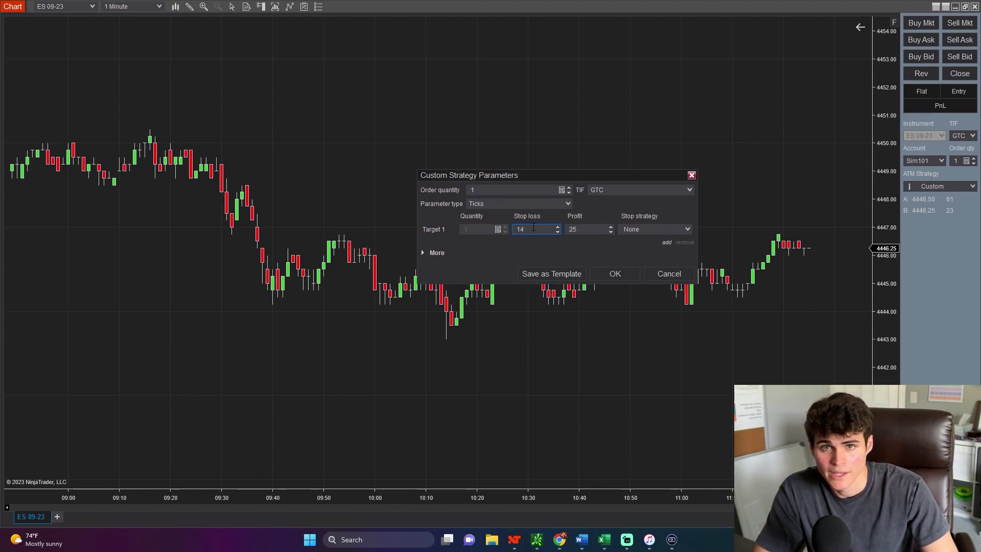
left_click(590, 230)
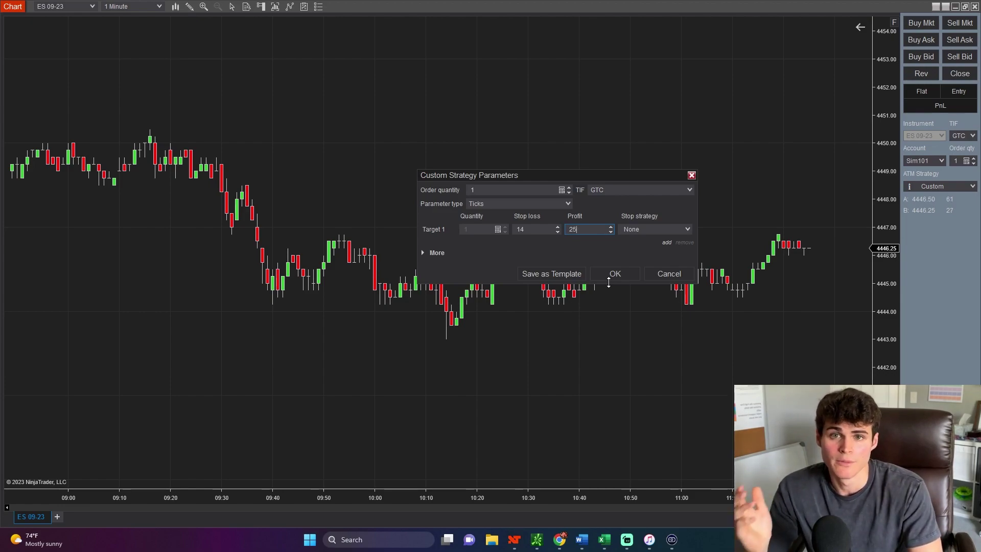
left_click(621, 276)
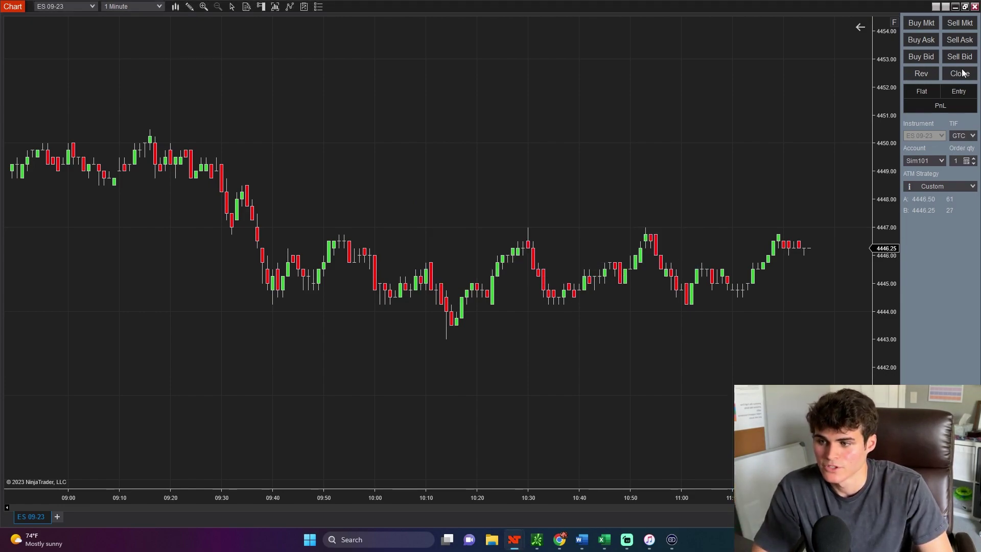
Buy one contract at market with the stop and target bracket attached
left_click(924, 22)
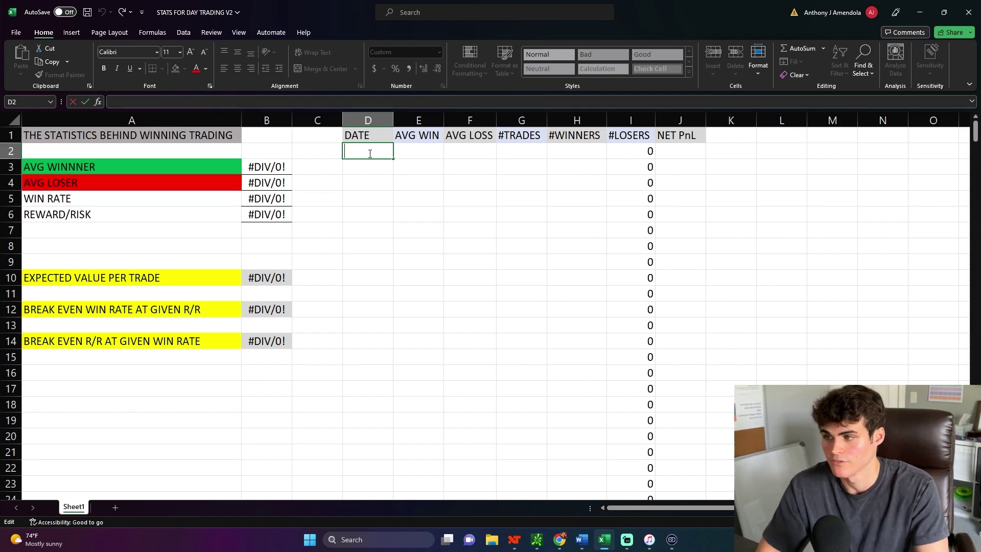
Enter the 6/19 date, average win 250 and average loss 175 in row 2
type("6/19")
left_click(414, 157)
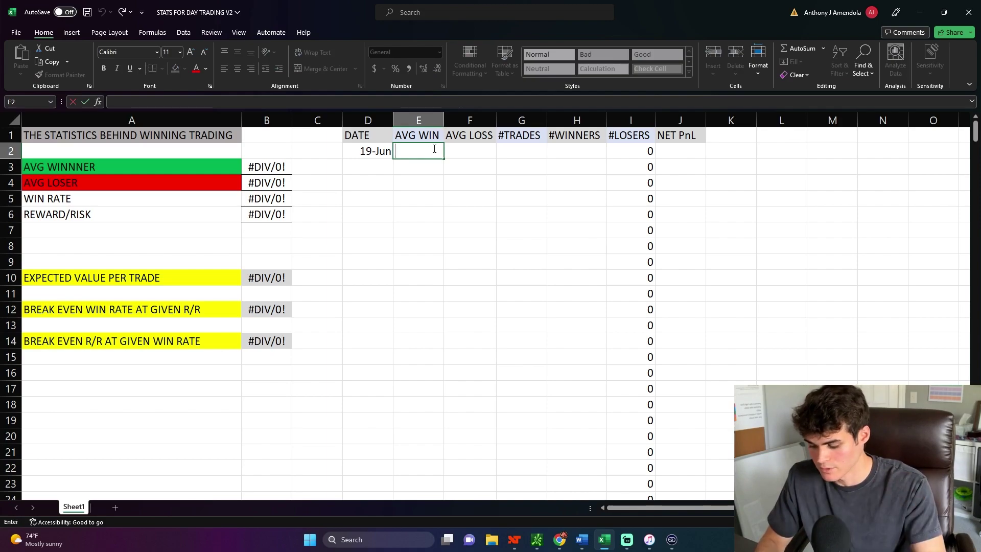
type("250")
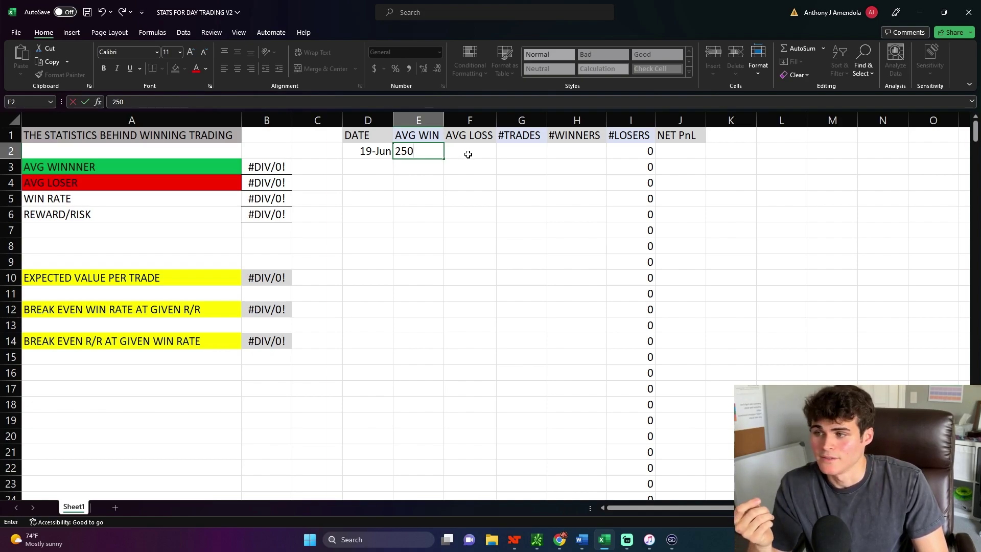
double_click(468, 154)
type("175")
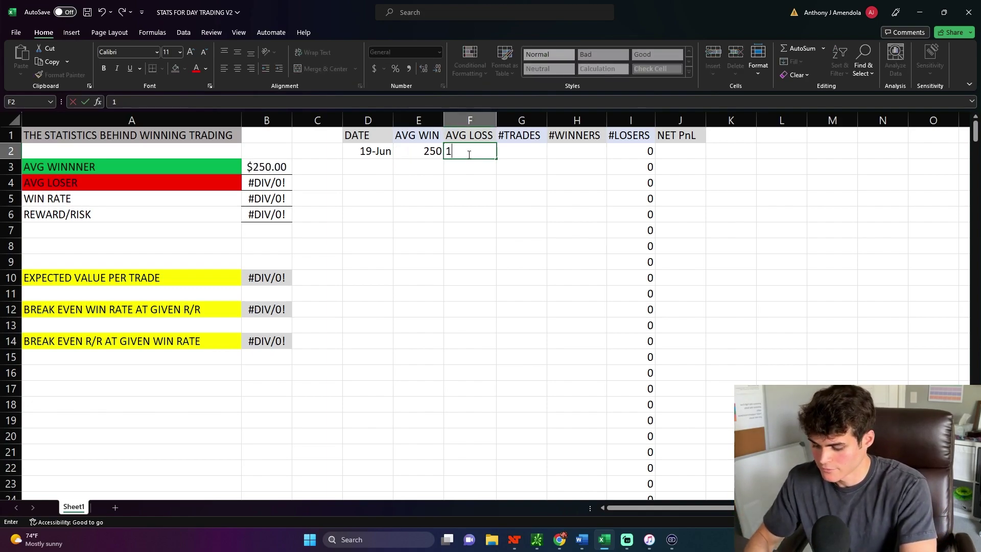
double_click(537, 152)
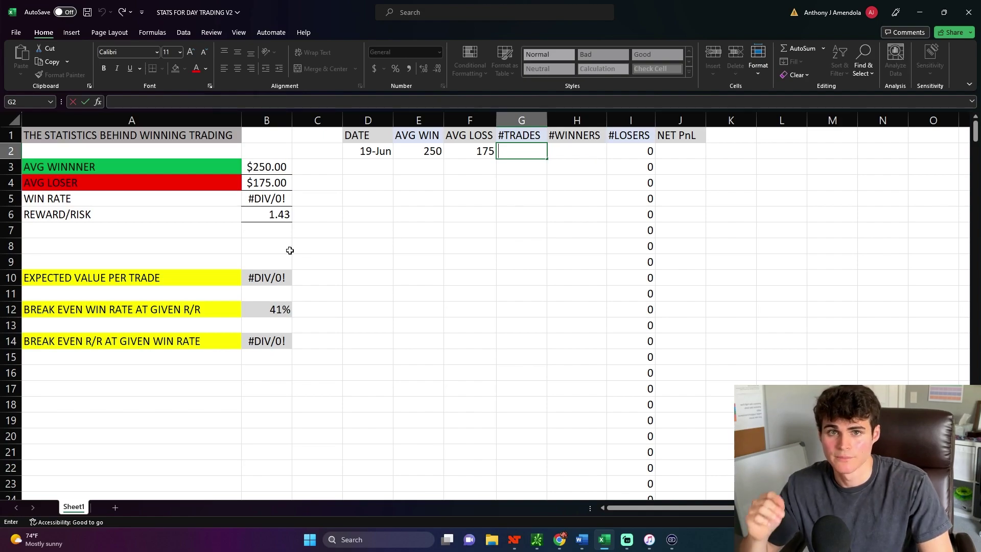
left_click(269, 167)
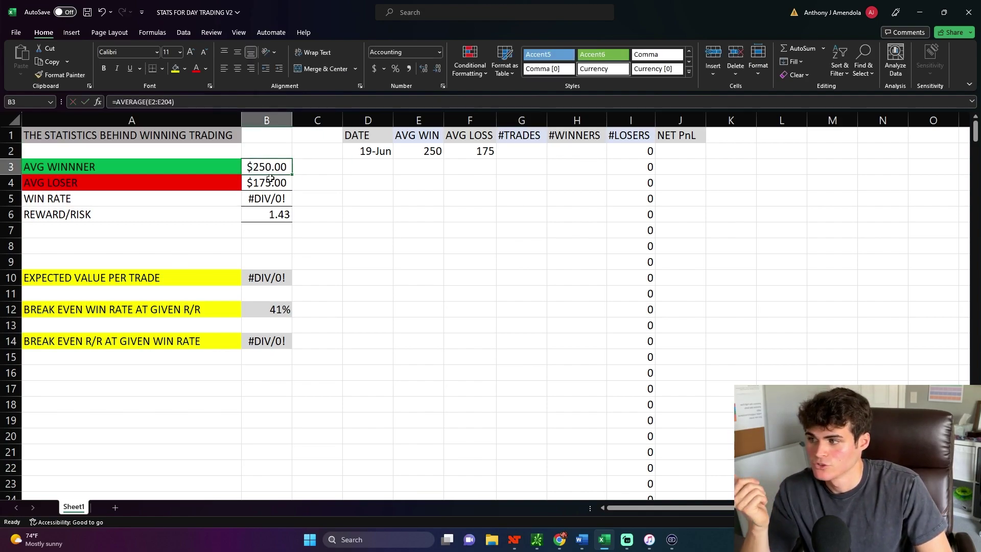
left_click(270, 183)
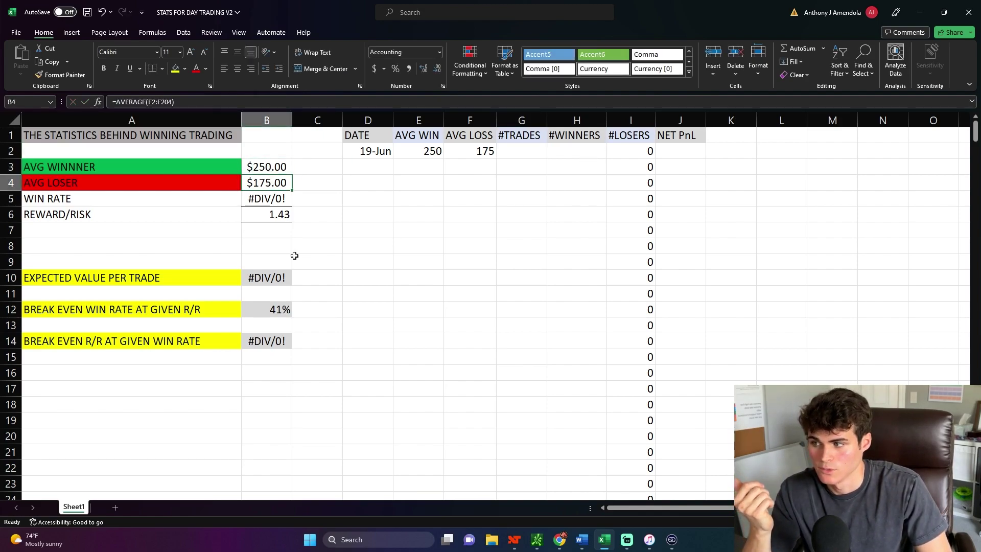
left_click(267, 215)
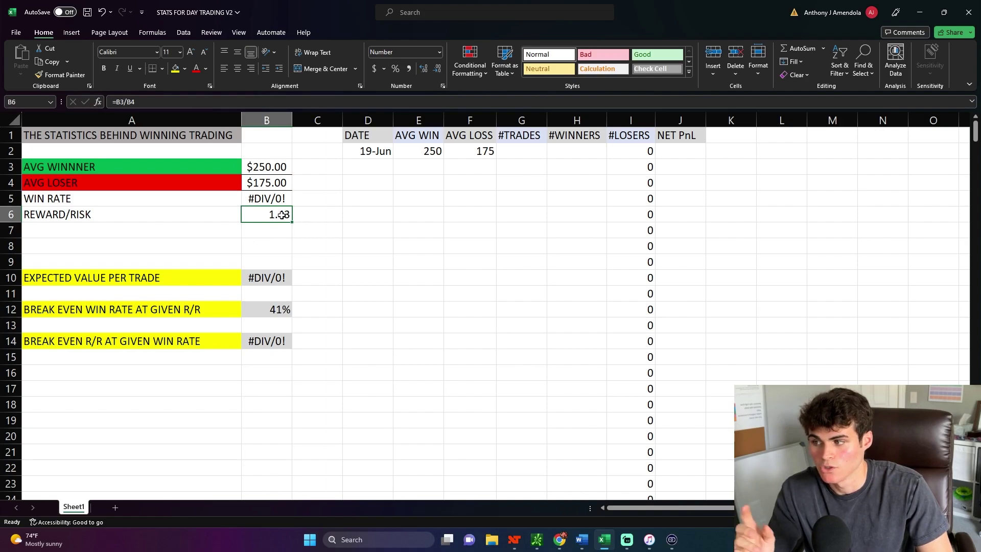
left_click(270, 293)
left_click(275, 303)
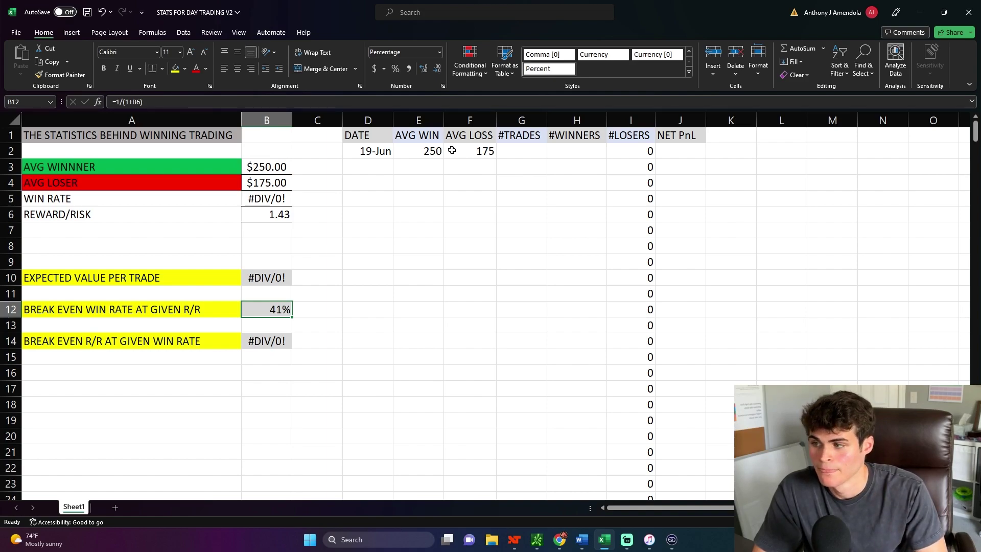
double_click(528, 154)
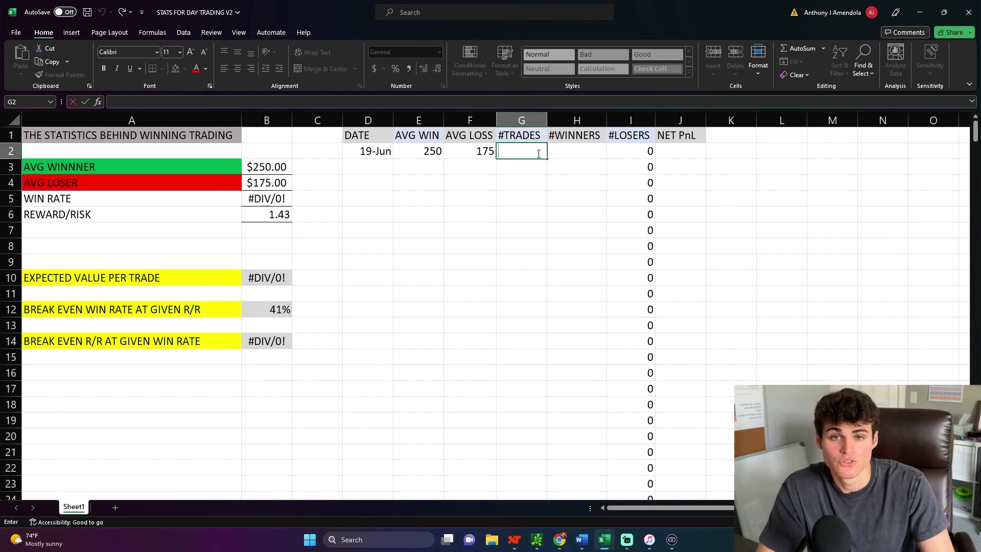
Enter 4 trades and 2 winners in G2:H2, then inspect the B10 expected value formula
type("4")
double_click(577, 150)
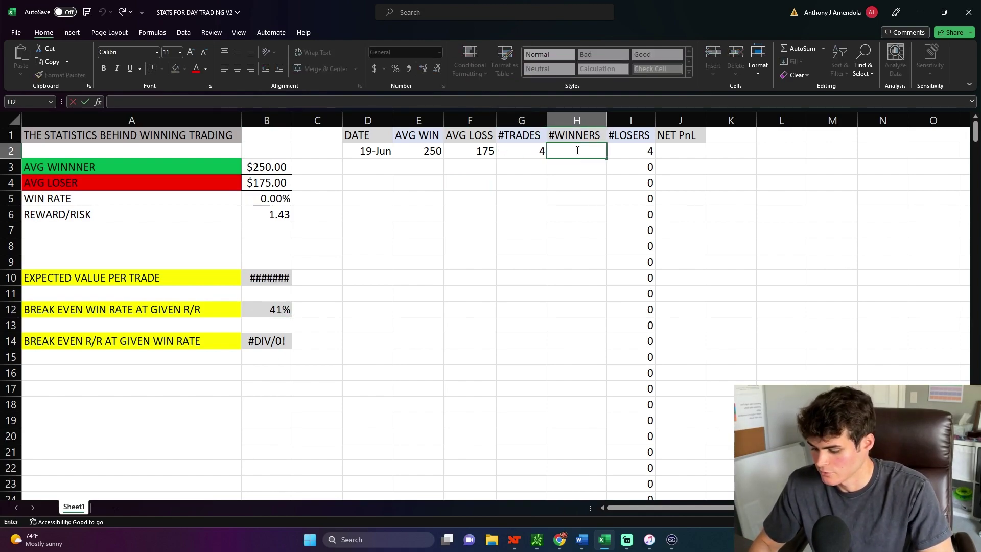
type("2")
key("Tab")
left_click(418, 337)
left_click(289, 292)
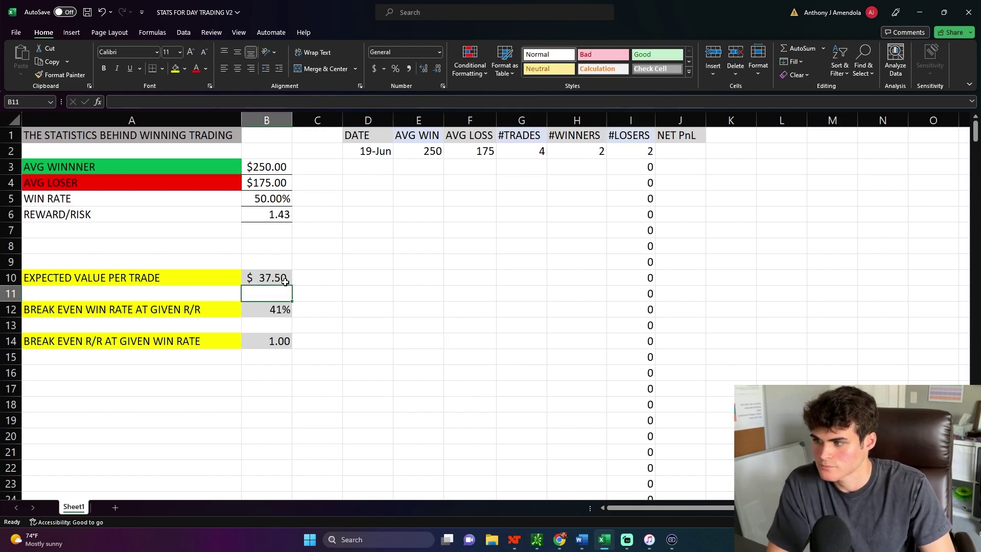
left_click(283, 279)
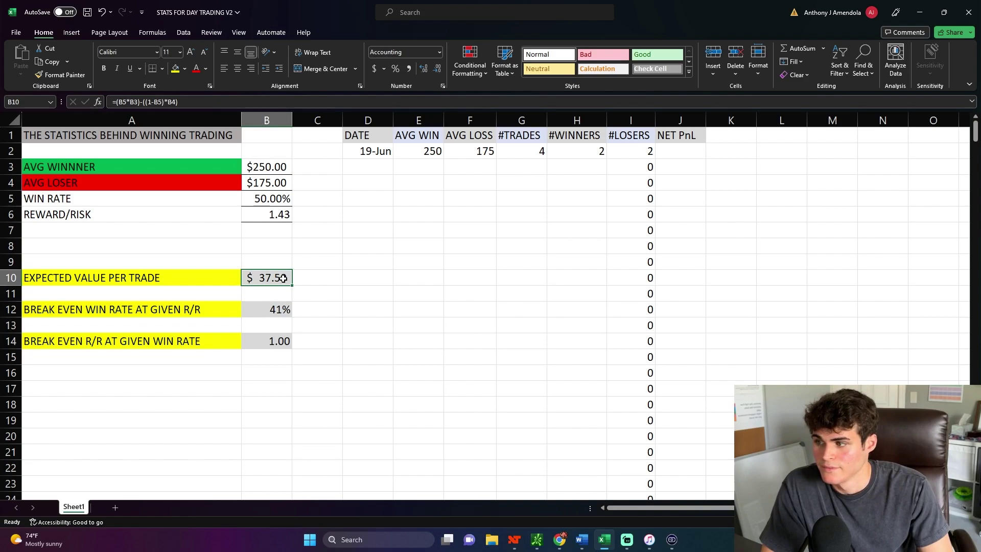
left_click(277, 201)
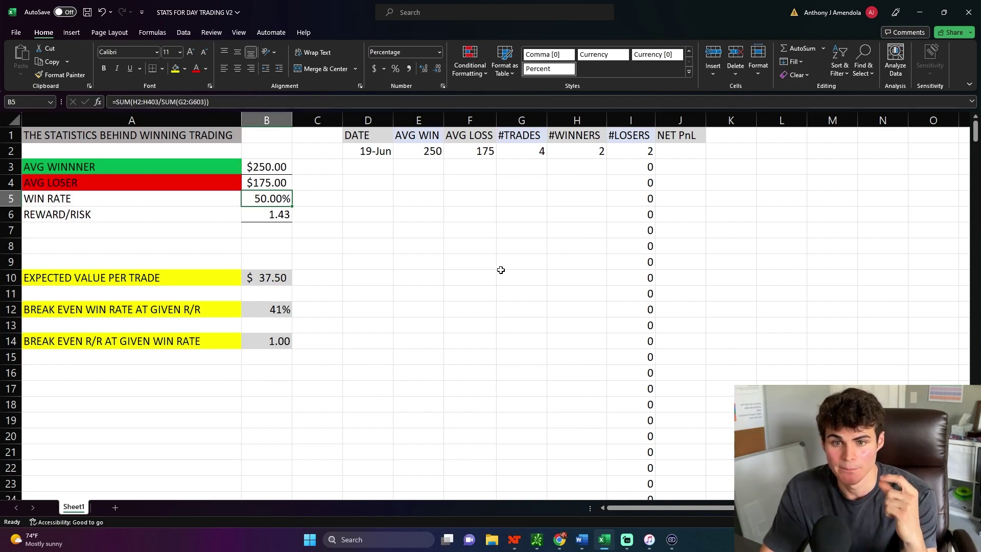
left_click_drag(431, 153, 545, 151)
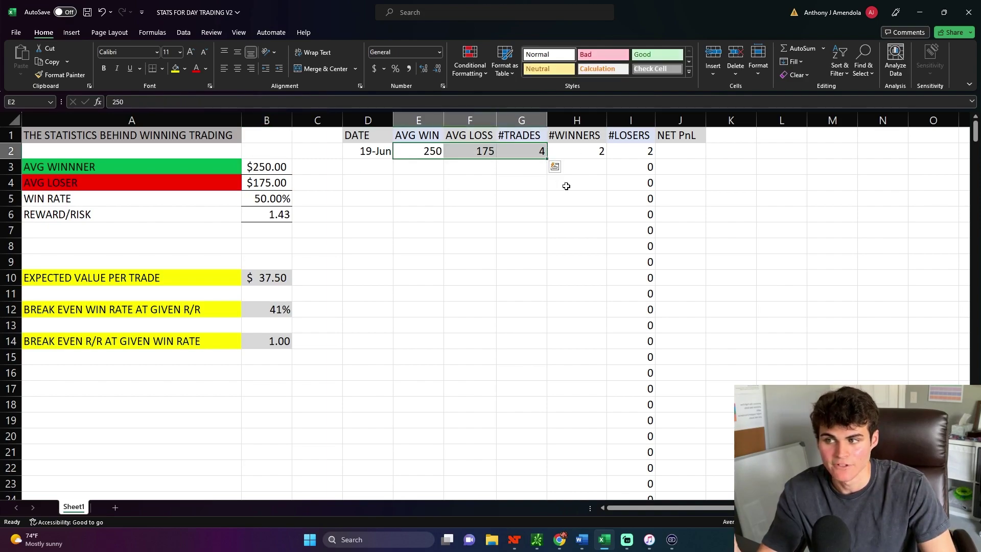
left_click(561, 225)
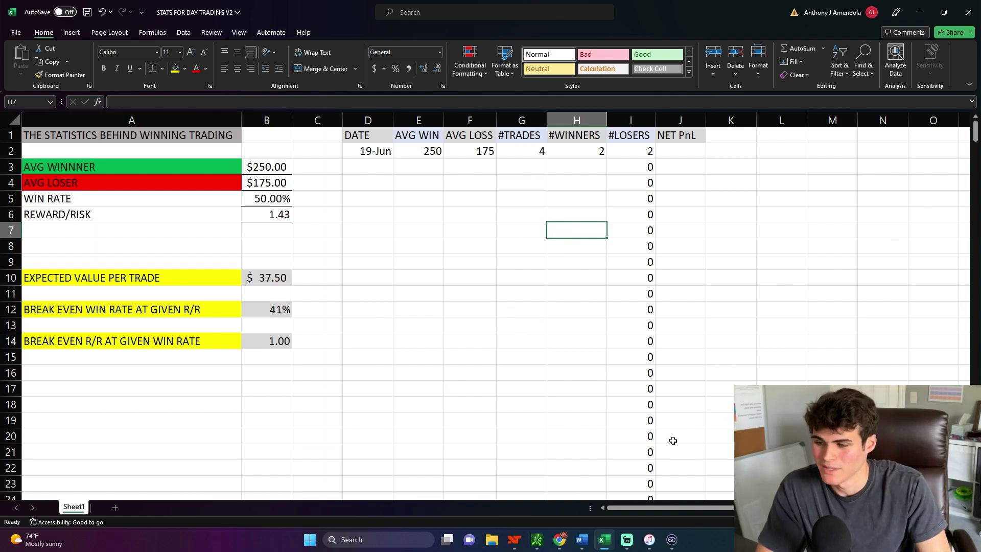
left_click(514, 540)
left_click(548, 501)
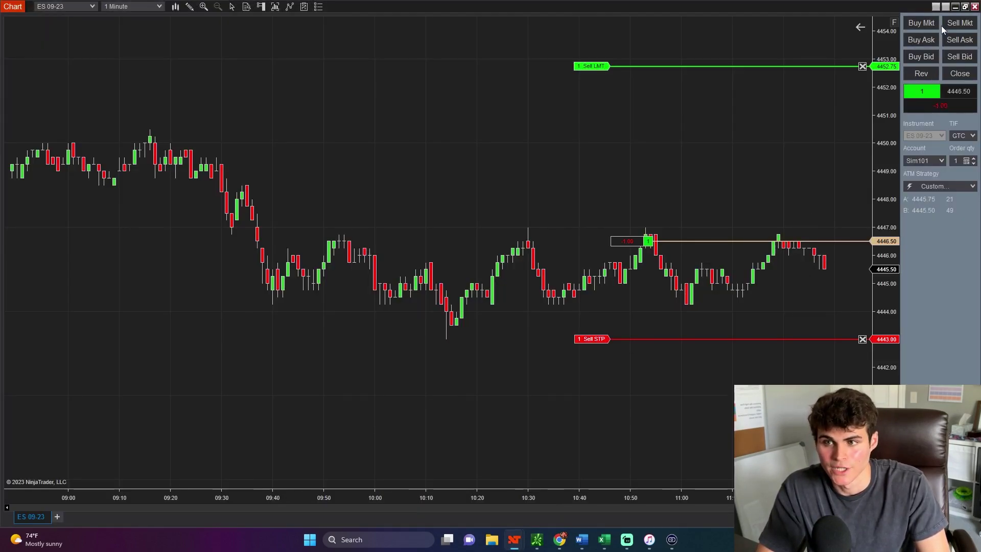
left_click(955, 7)
left_click(278, 218)
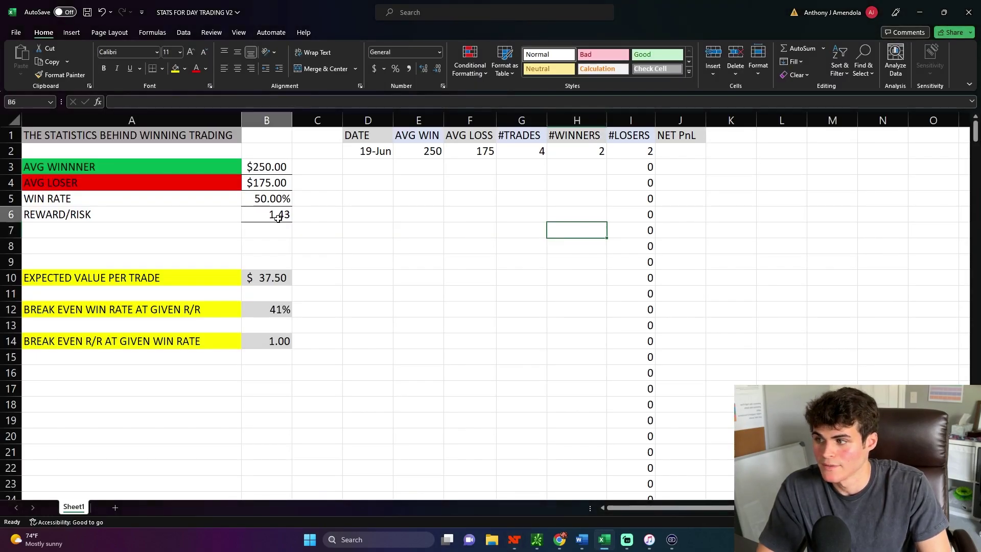
left_click(280, 307)
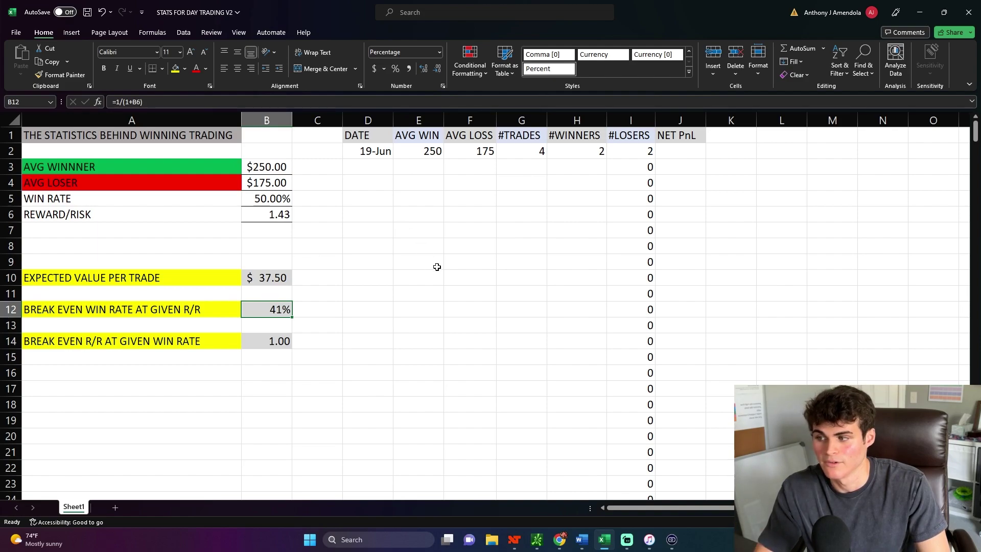
left_click(469, 356)
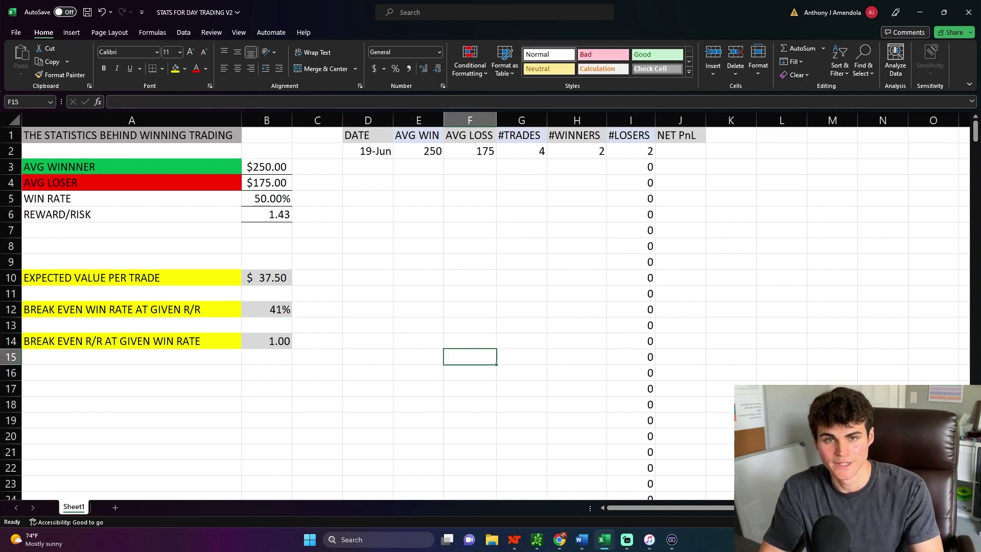